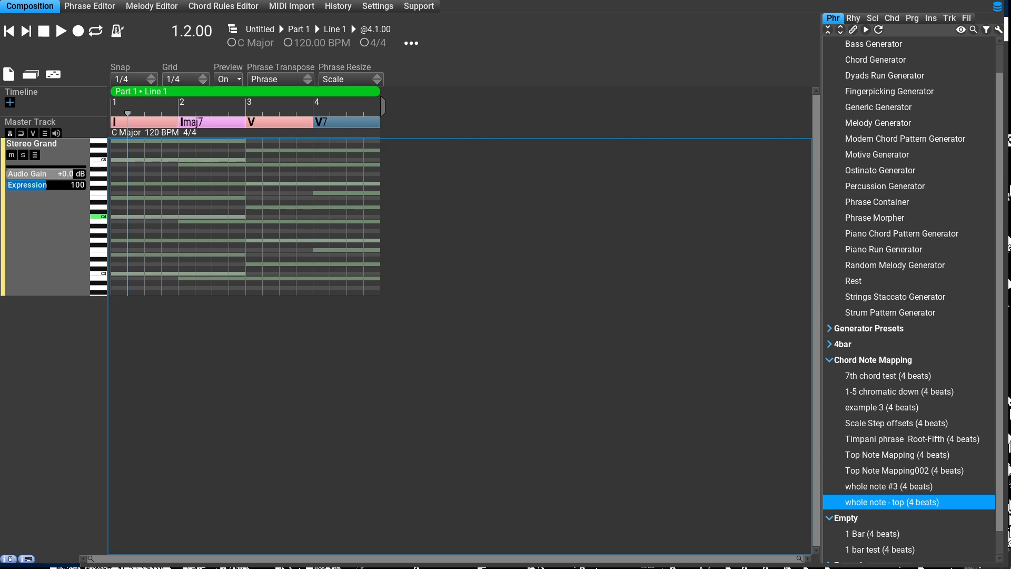
# Open the Phrase Editor, add a whole note, move it to chord note #3 and keep the phrase length at 4 beats
pyautogui.click(121, 6)
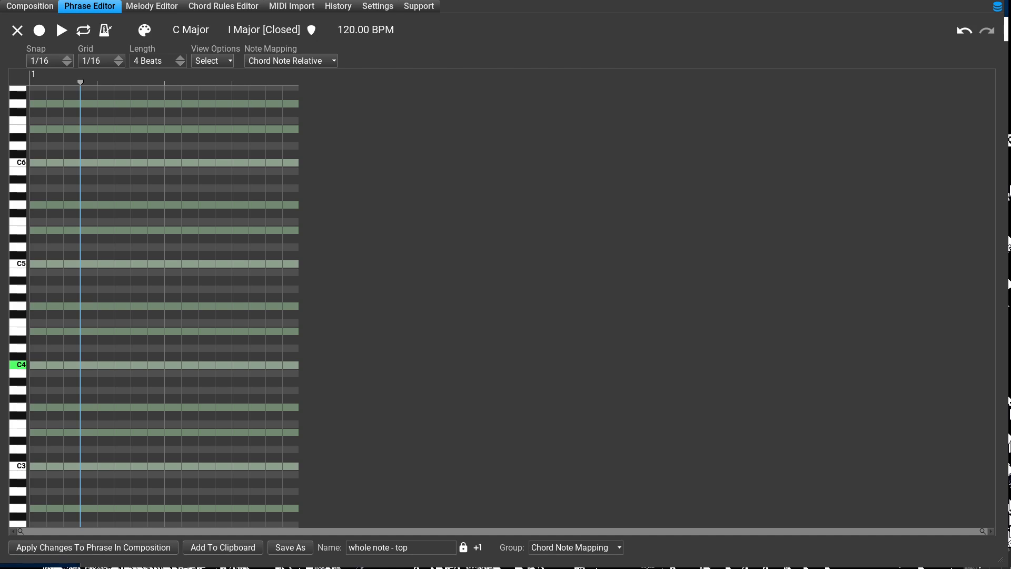
pyautogui.click(54, 553)
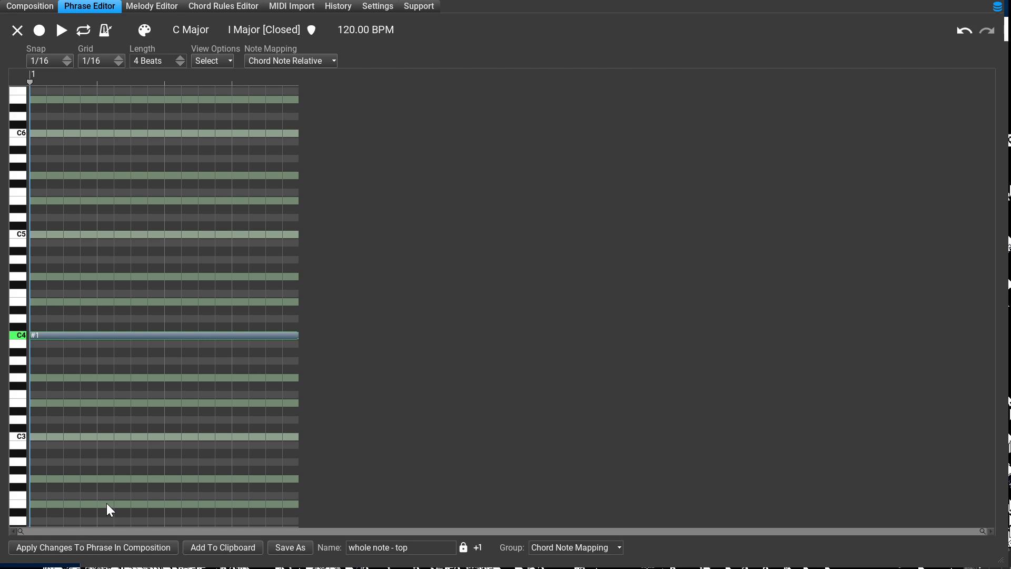
pyautogui.moveTo(106, 503); pyautogui.dragTo(112, 422)
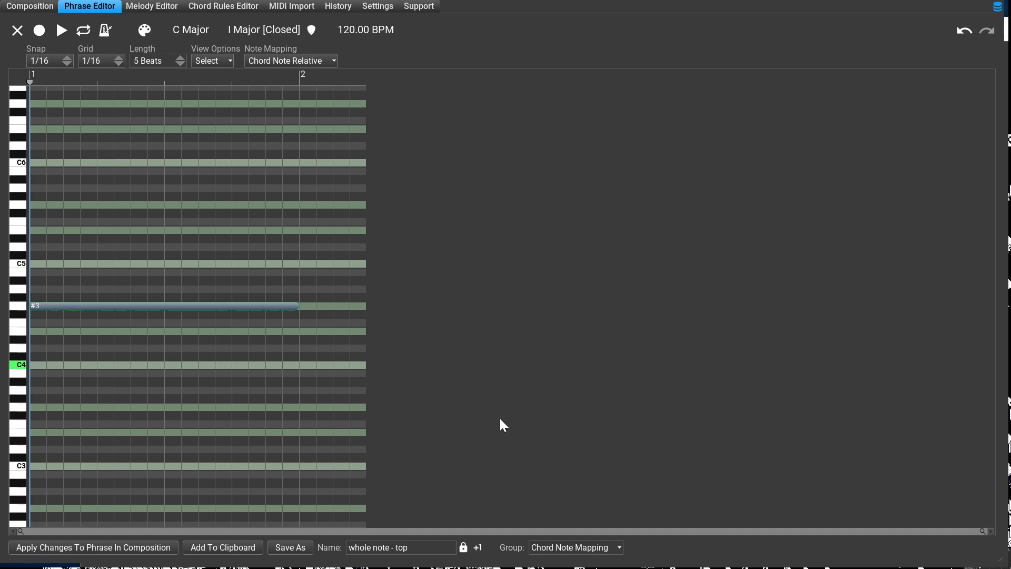
pyautogui.click(272, 95)
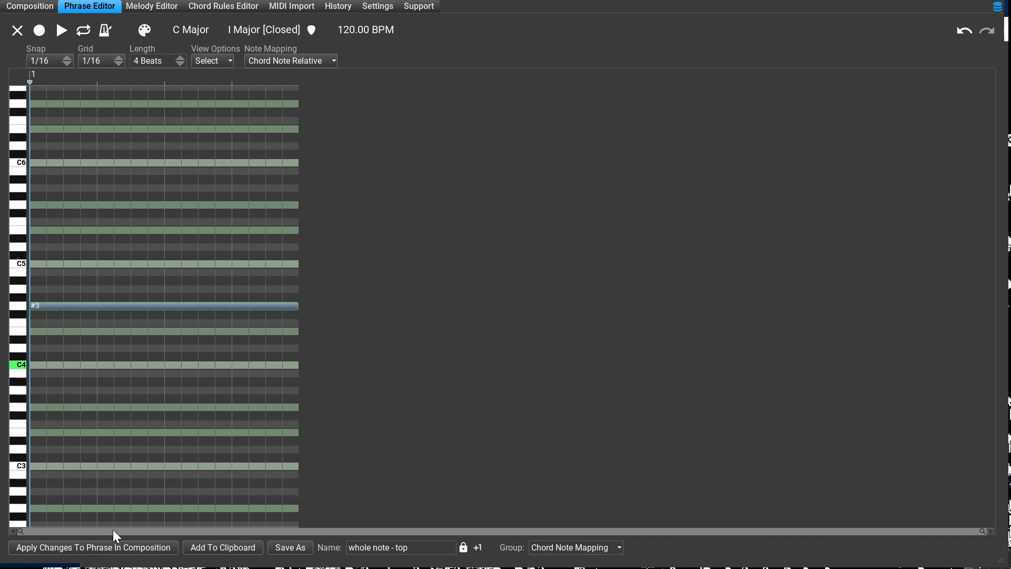
# Show the note's properties, raise it to chord note #4 and switch the preview chord to Major 7th
pyautogui.doubleClick(229, 457)
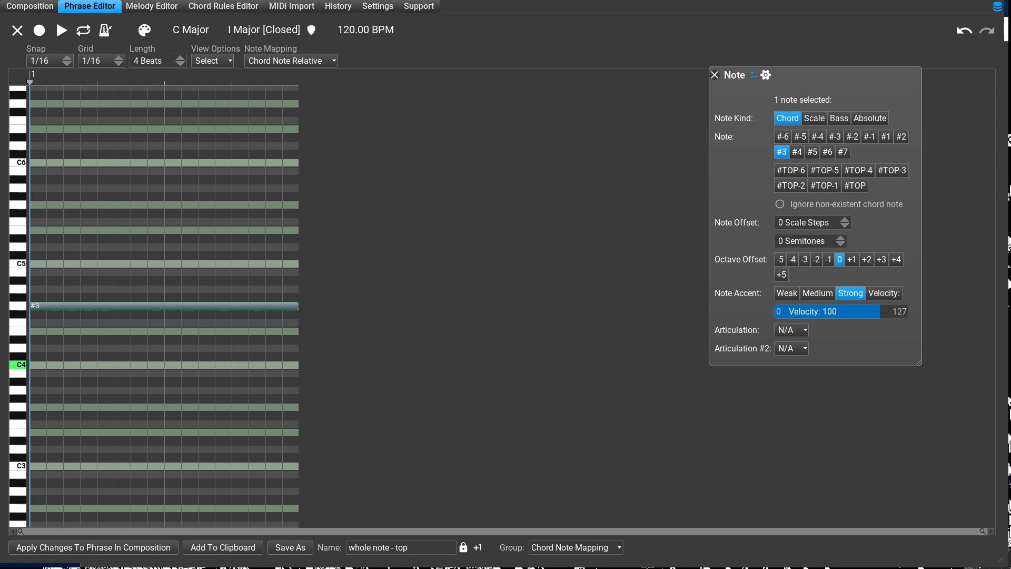
pyautogui.press('Up')
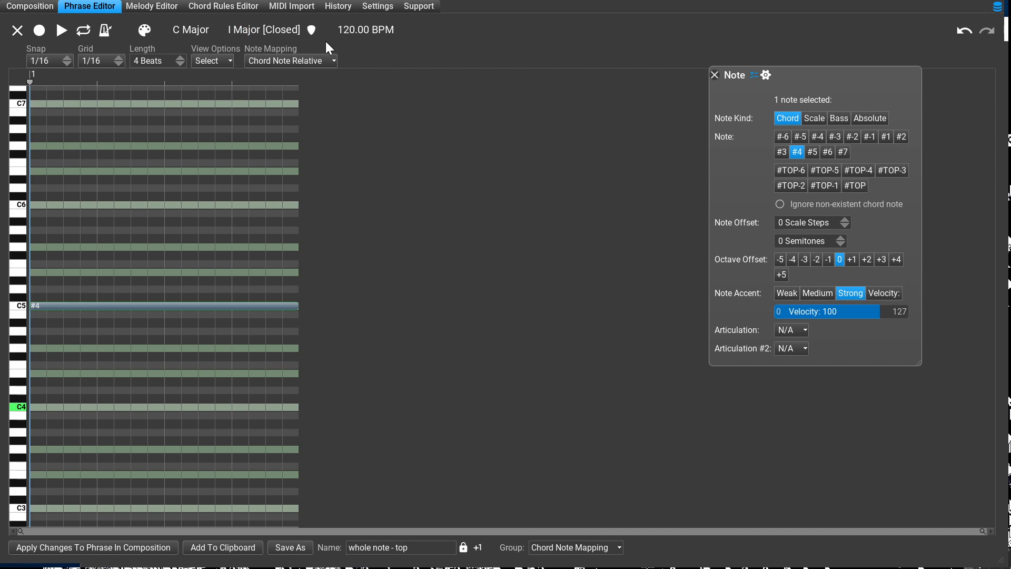
pyautogui.click(264, 30)
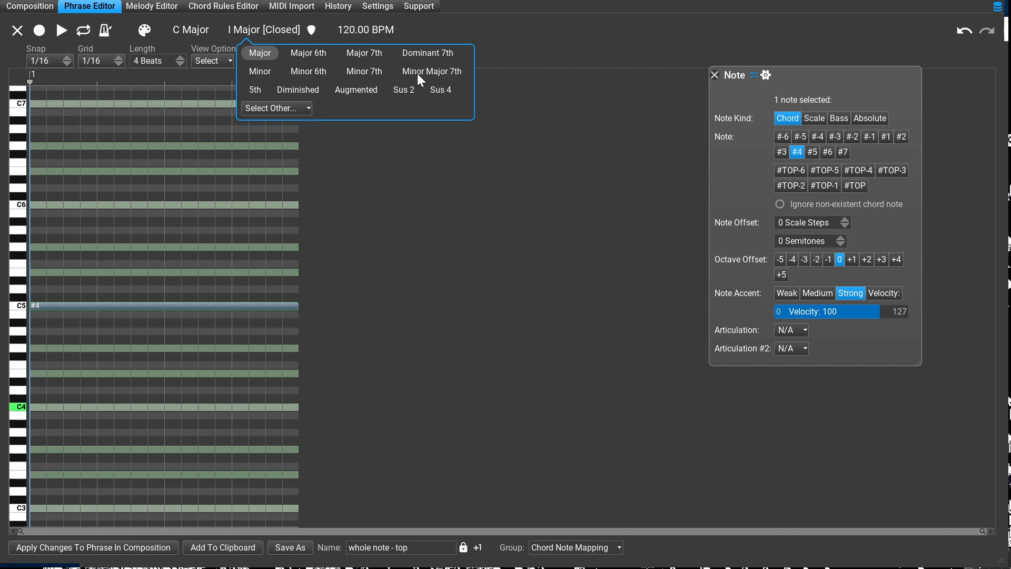
pyautogui.click(569, 74)
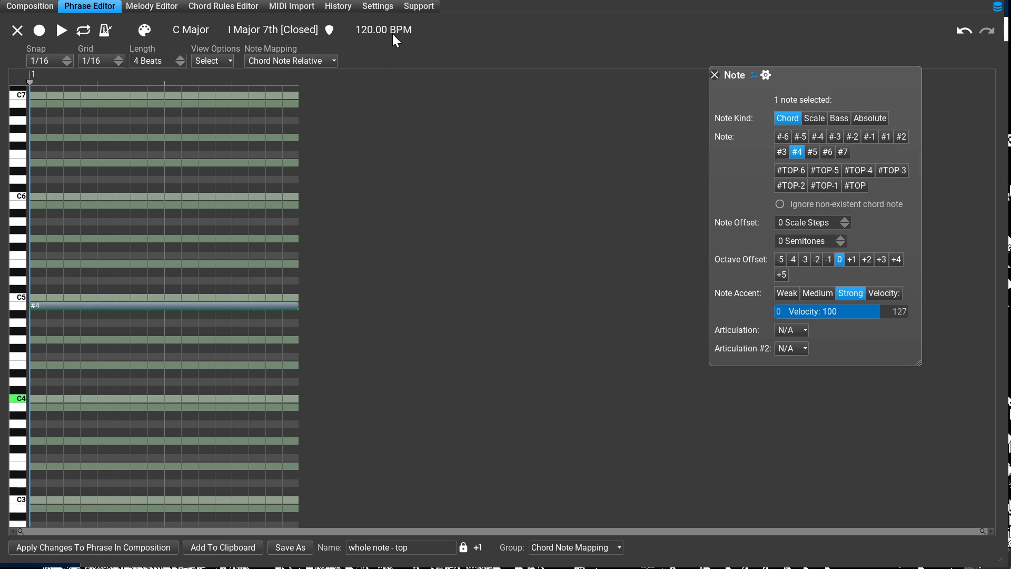
# Switch the preview chord to Diminished and lower the note to chord note #3
pyautogui.click(272, 30)
pyautogui.click(307, 89)
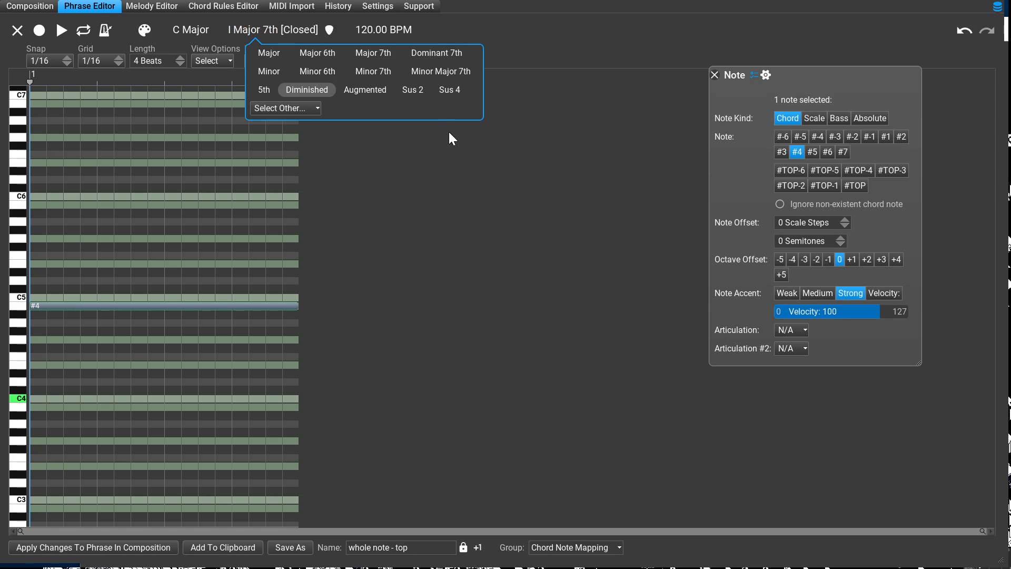
pyautogui.click(449, 137)
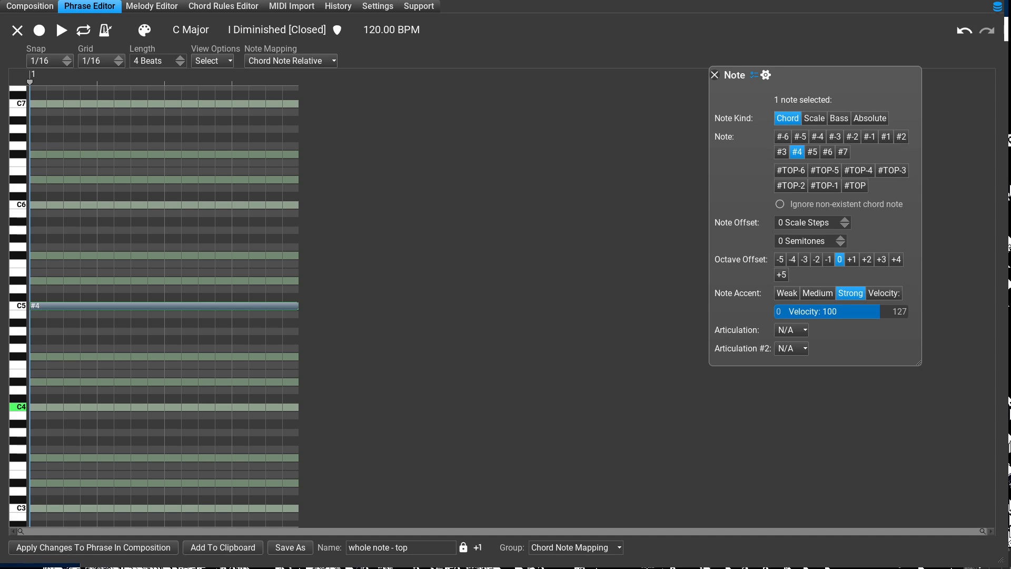
pyautogui.press('Down')
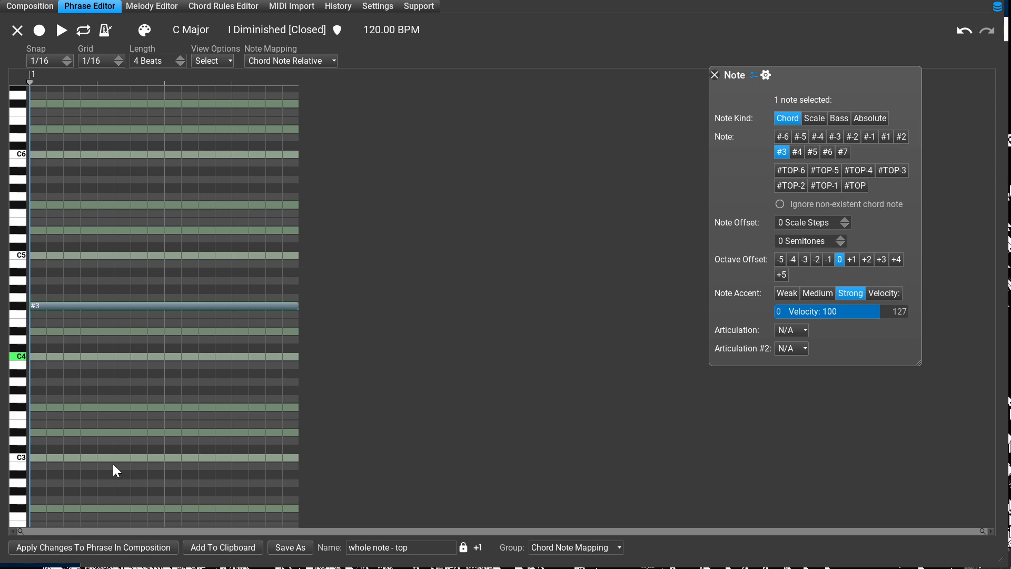
pyautogui.click(36, 11)
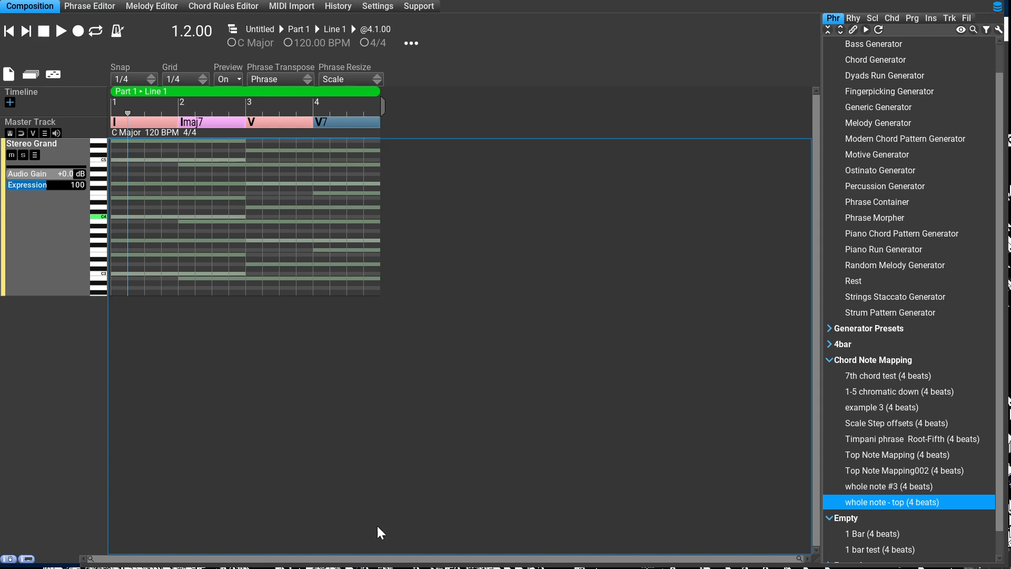
pyautogui.click(87, 359)
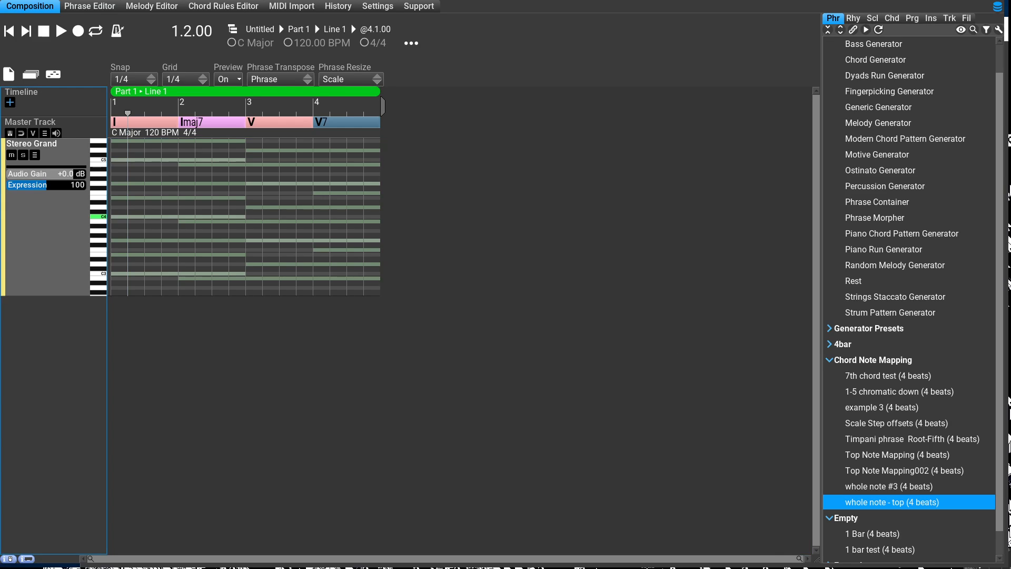
pyautogui.click(115, 4)
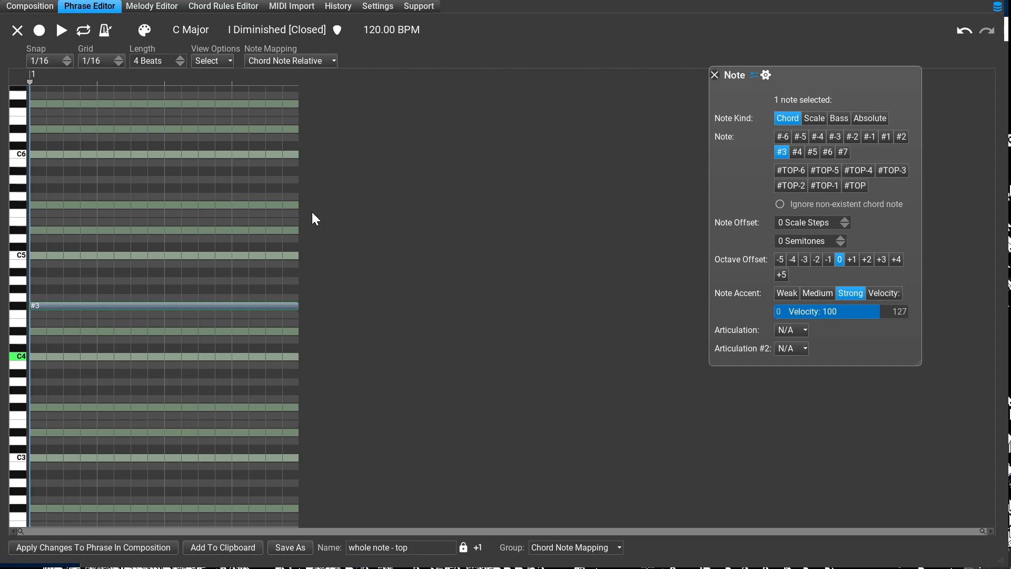
# Set the Phrase Editor's preview chord to Major
pyautogui.click(242, 27)
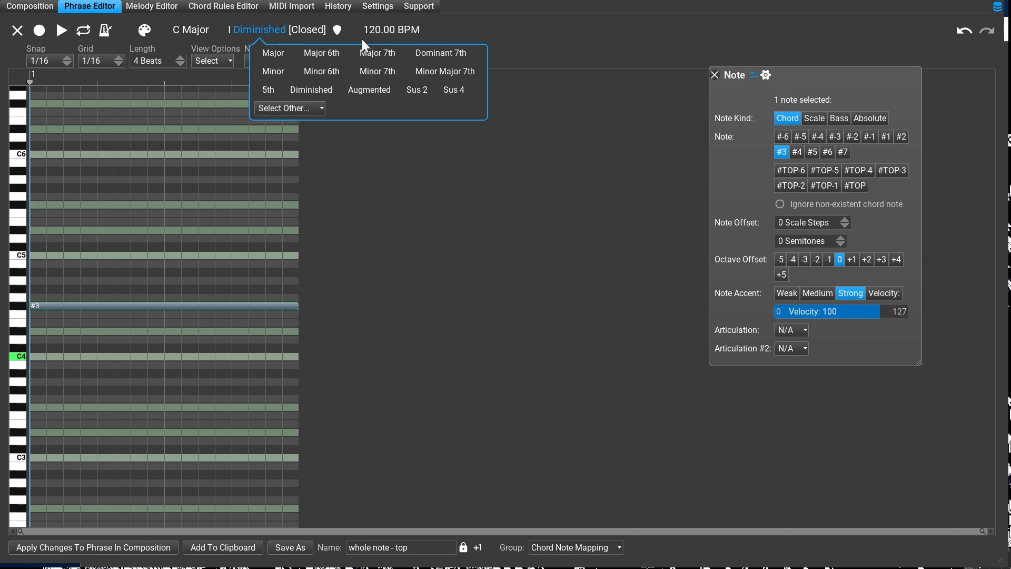
pyautogui.click(272, 53)
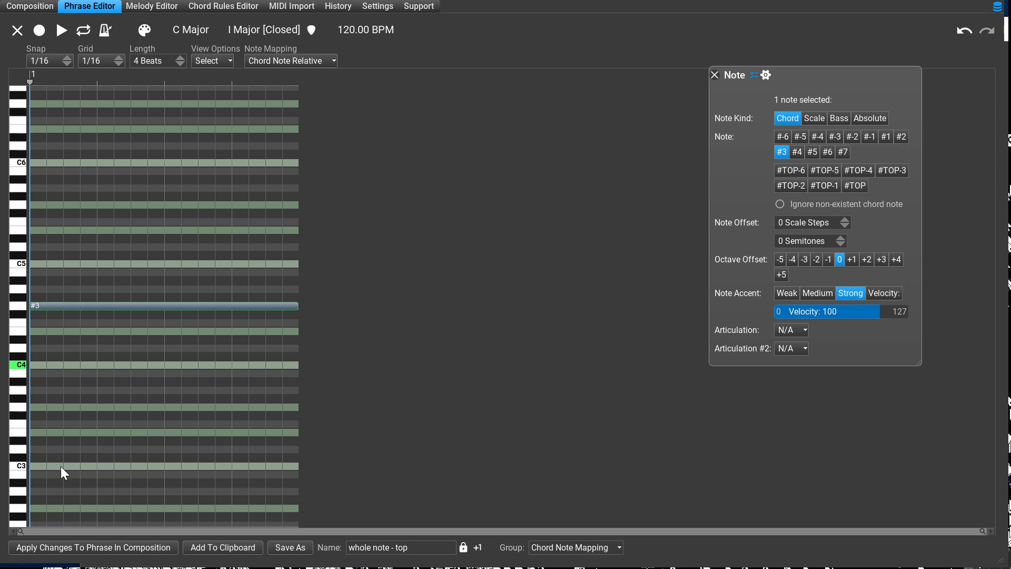
# Return to the composition, rewind to the start and fill the Stereo Grand track with the 'whole note - top' phrase
pyautogui.click(24, 4)
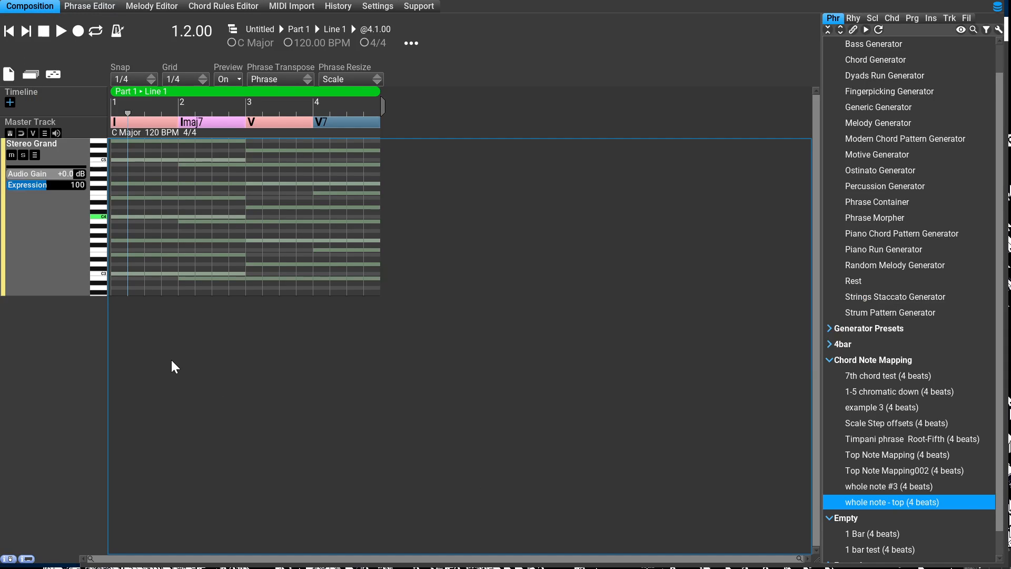
pyautogui.press('Home')
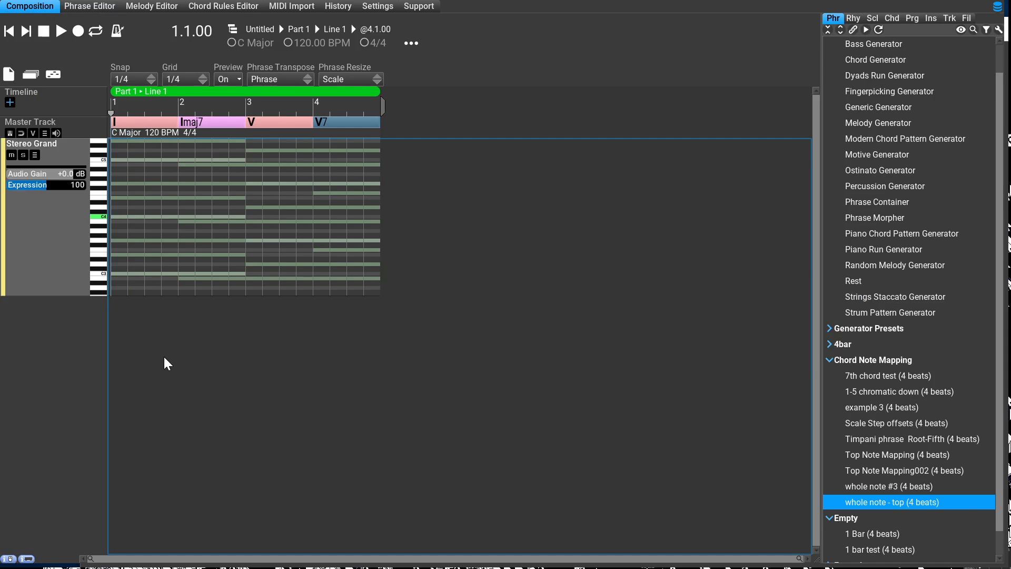
pyautogui.rightClick(58, 347)
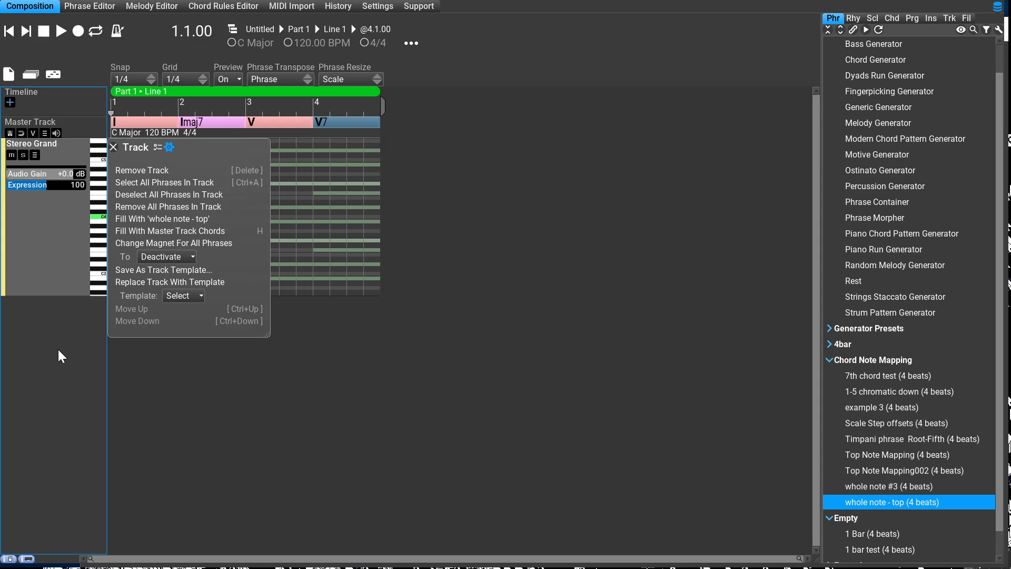
pyautogui.press('Up')
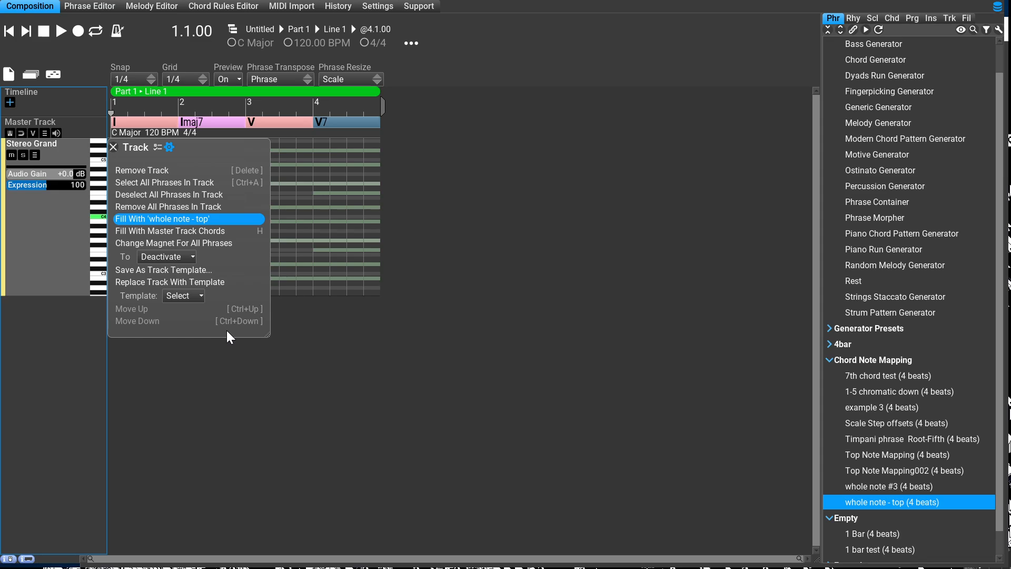
pyautogui.press('Return')
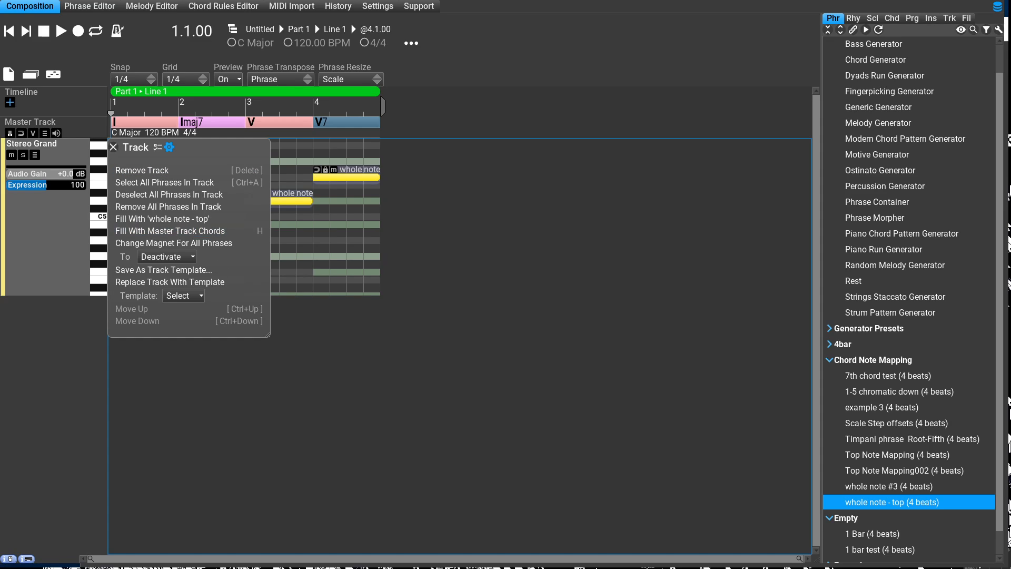
pyautogui.click(167, 218)
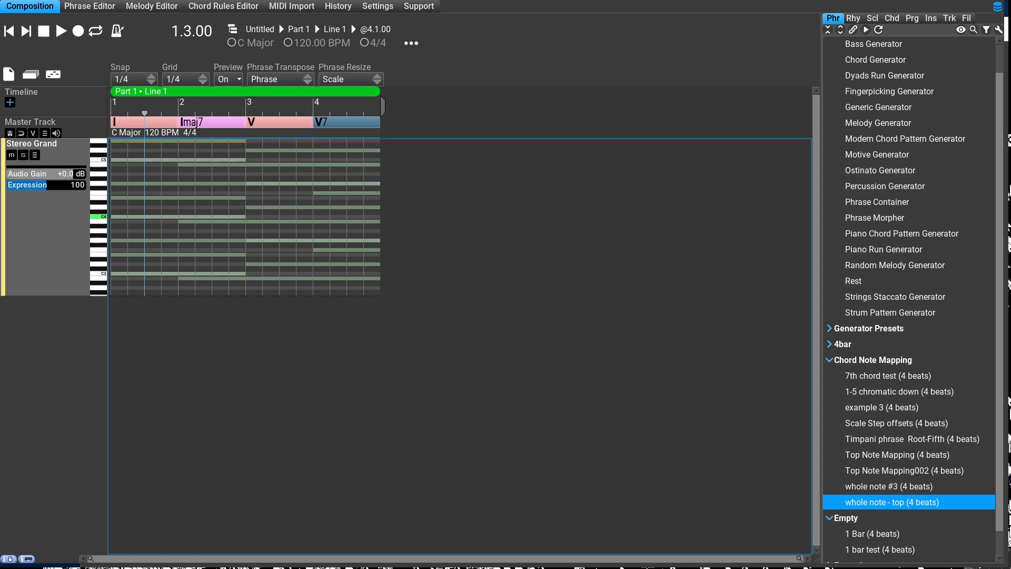
# Fill the Stereo Grand track with the 'whole note #3' phrase from the start and play it through
pyautogui.click(895, 486)
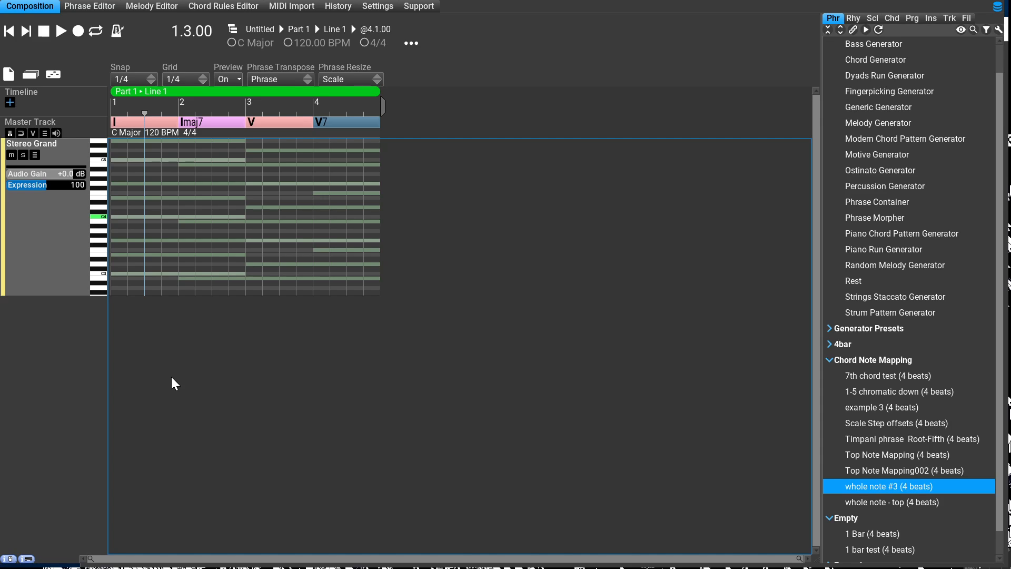
pyautogui.press('Home')
pyautogui.rightClick(80, 346)
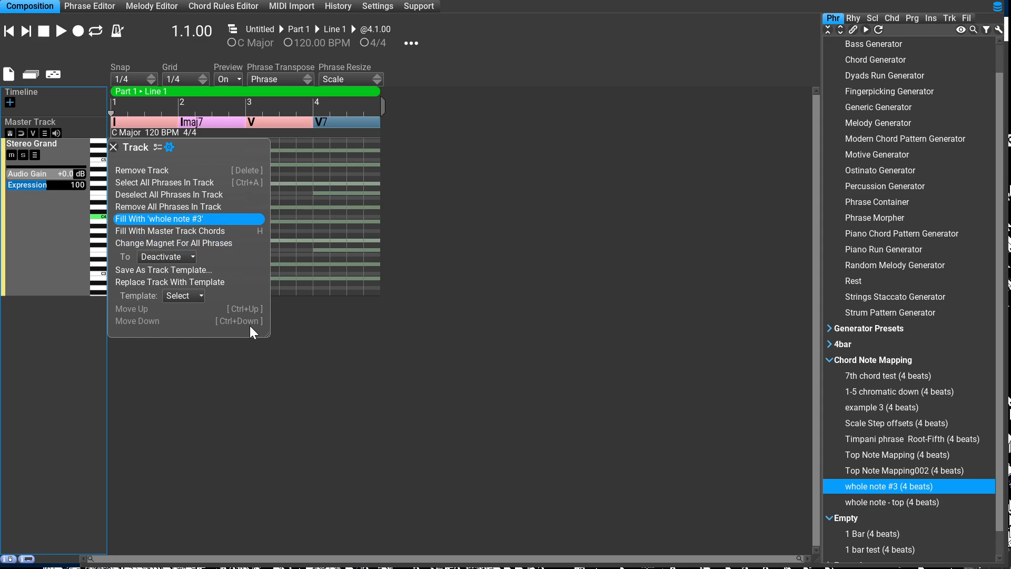
pyautogui.press('Return')
pyautogui.hotkey('ctrl', 'a')
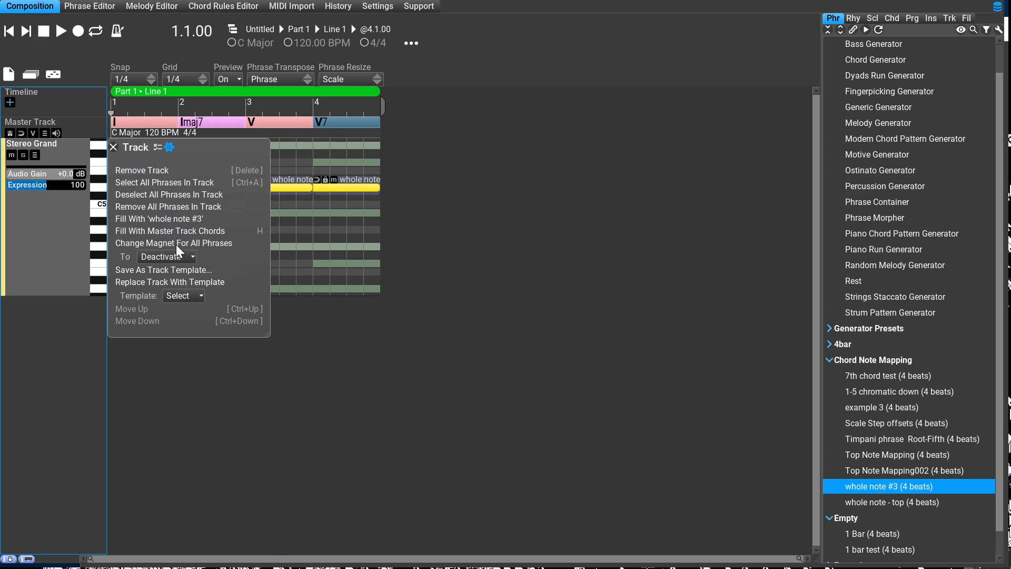
pyautogui.click(173, 216)
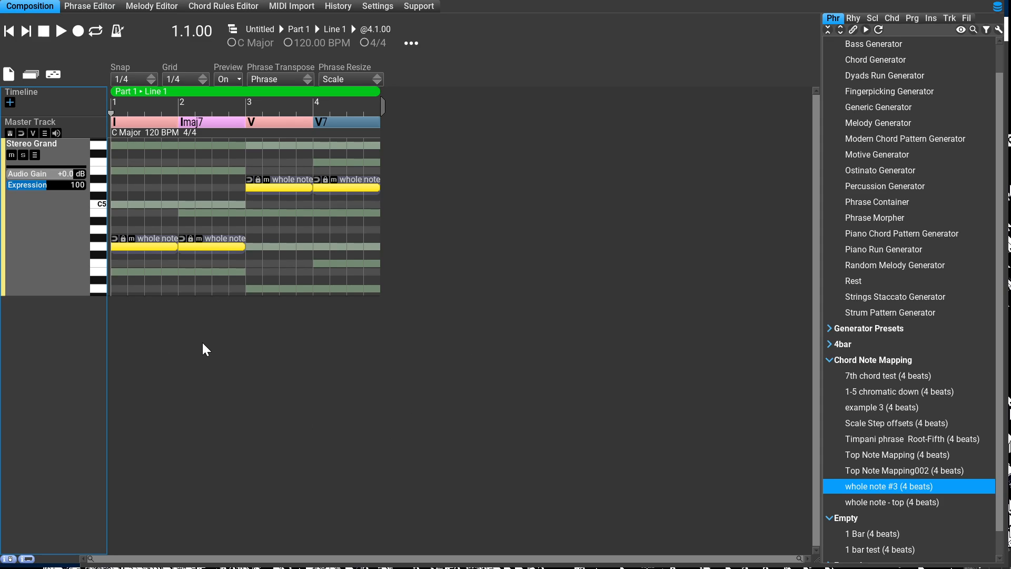
pyautogui.press('space')
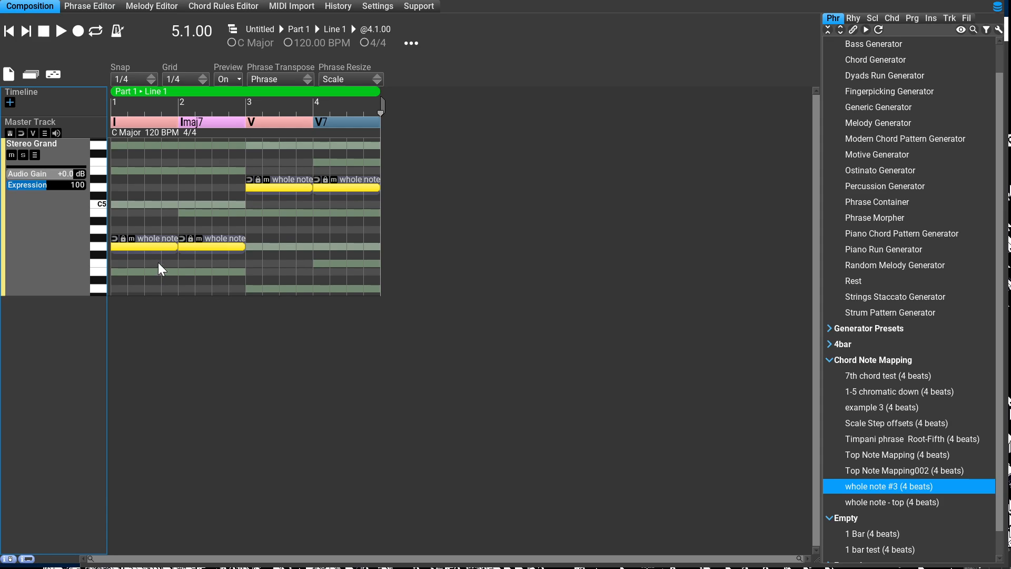
# Delete all phrases from the Stereo Grand track and fill it with the 'whole note - top' phrase instead
pyautogui.click(176, 258)
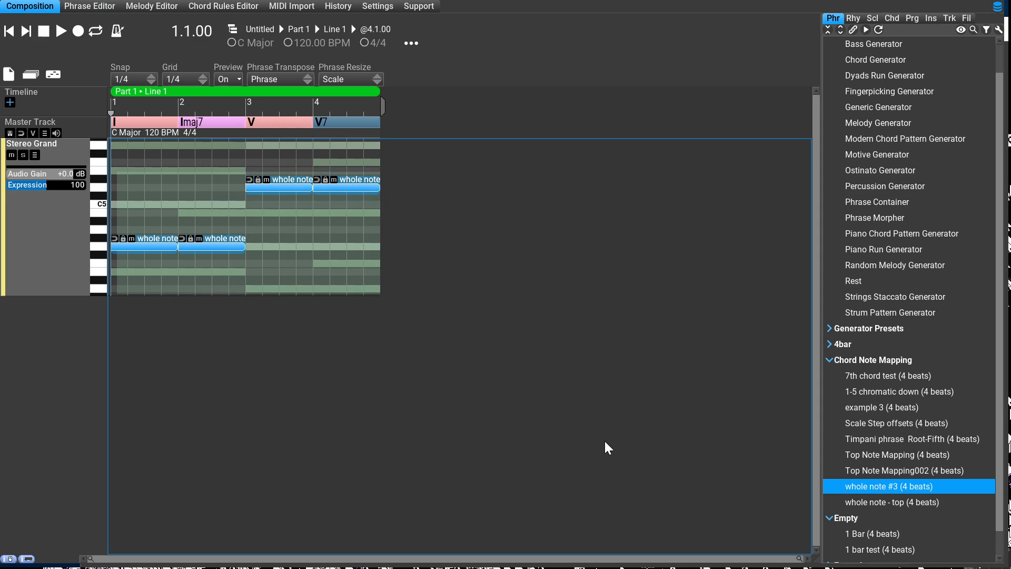
pyautogui.press('Delete')
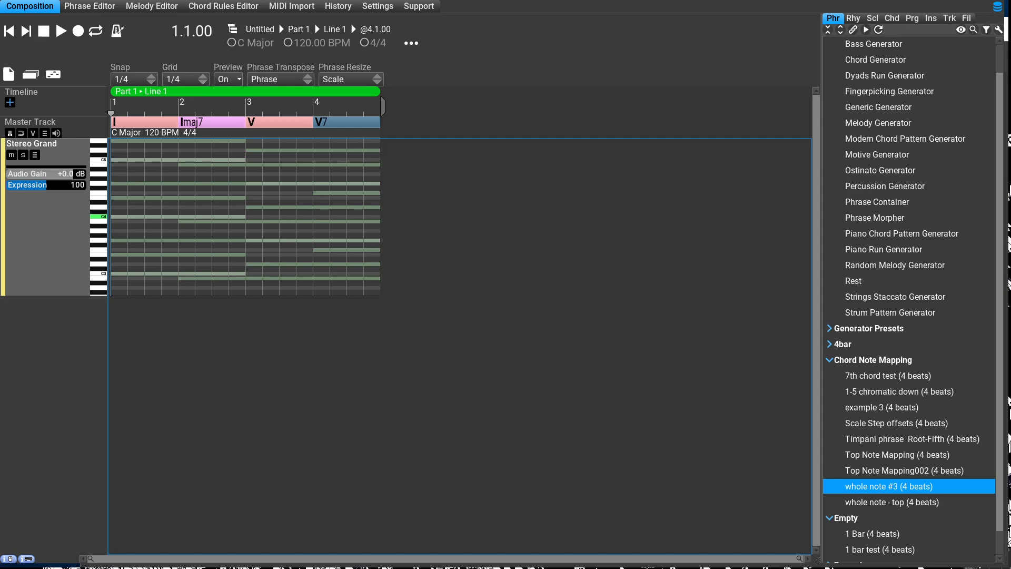
pyautogui.moveTo(892, 502); pyautogui.dragTo(177, 324)
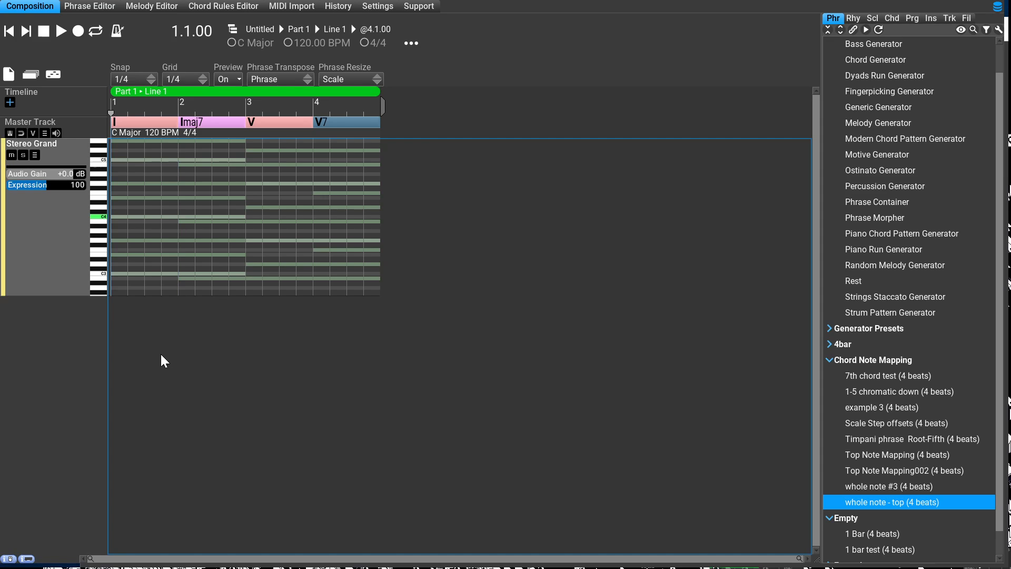
pyautogui.rightClick(72, 324)
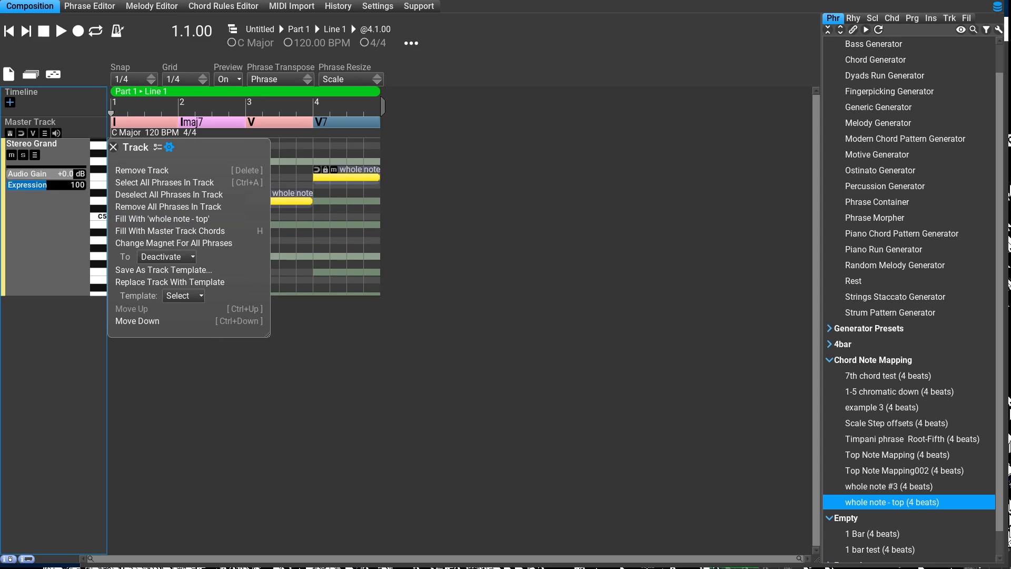
pyautogui.click(169, 216)
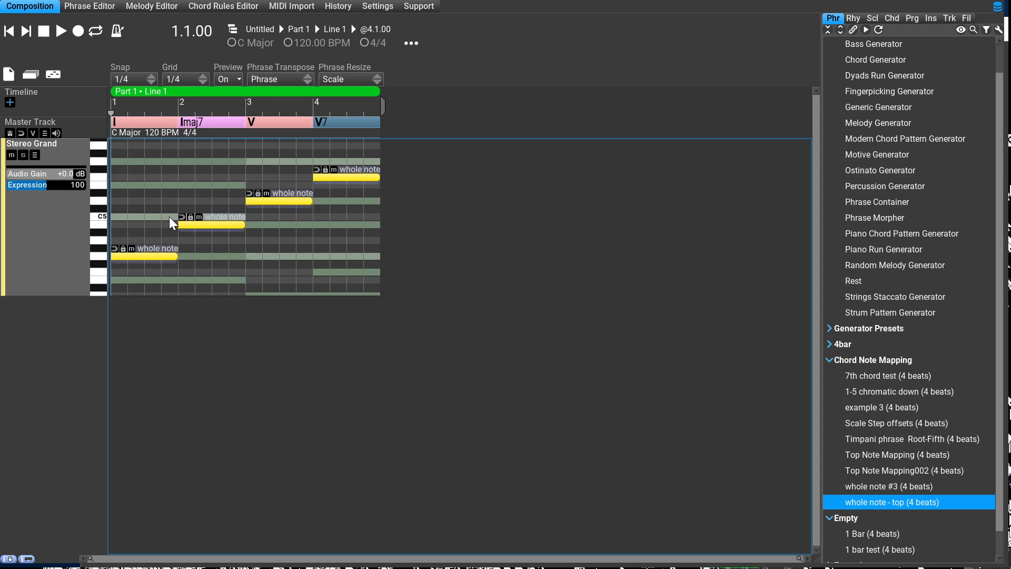
# Inspect the first 'whole note - top' phrase in the Phrase Editor, then return to the composition and play it
pyautogui.doubleClick(210, 380)
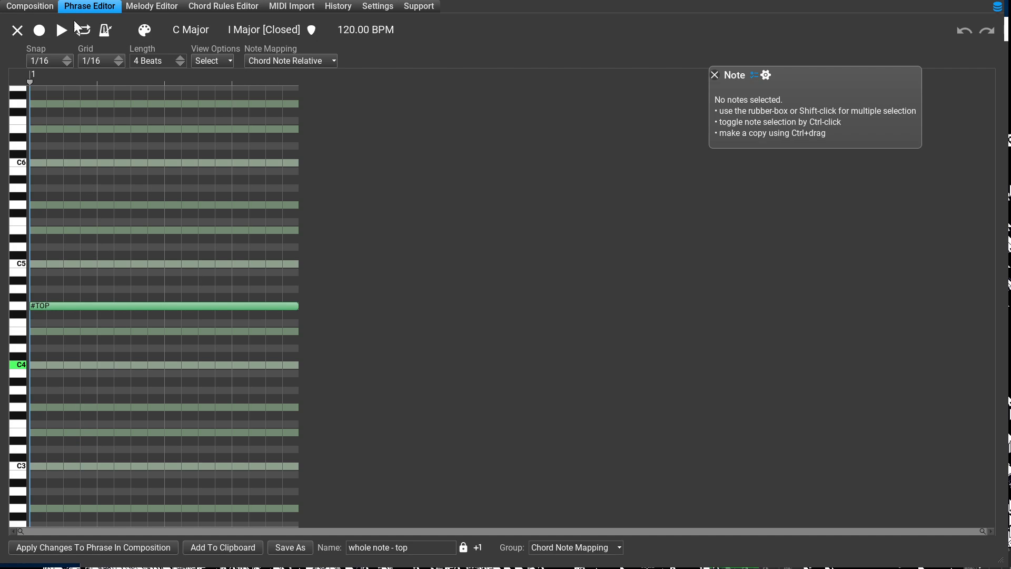
pyautogui.click(40, 7)
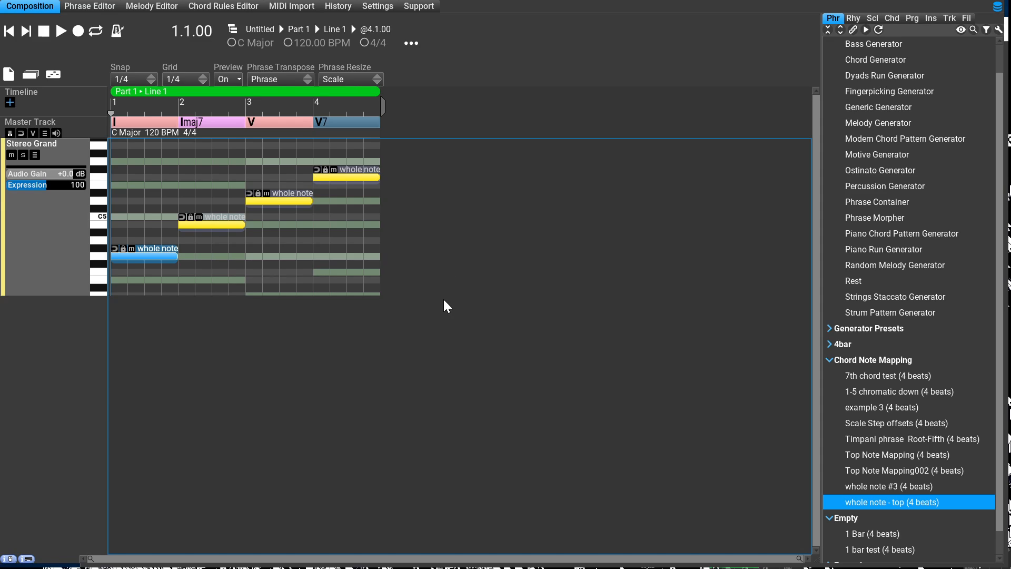
pyautogui.press('space')
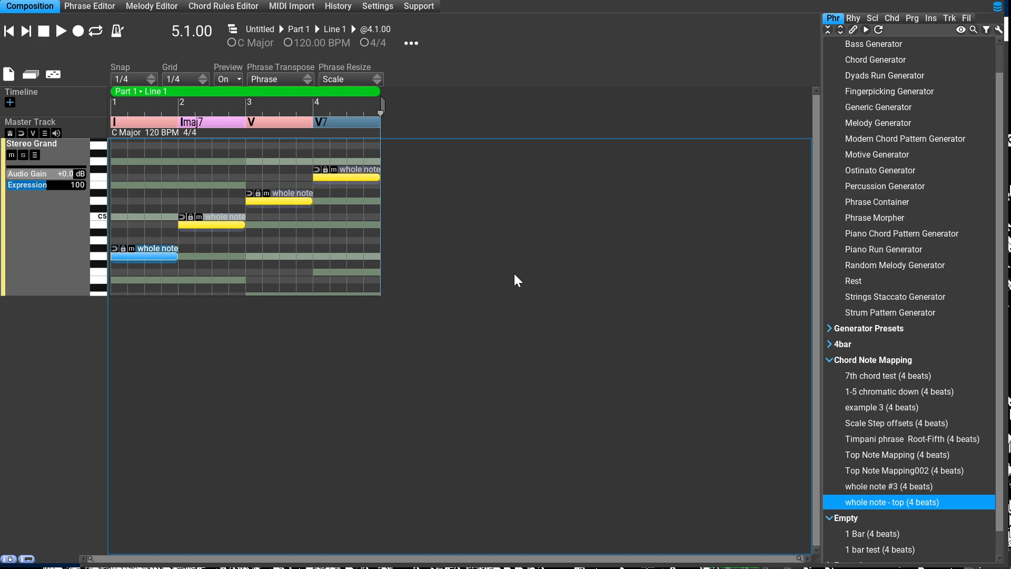
# In the Phrase Editor, switch the 'whole note - top' phrase's note to chord note #3, restore it to #TOP, and return to the composition
pyautogui.click(121, 5)
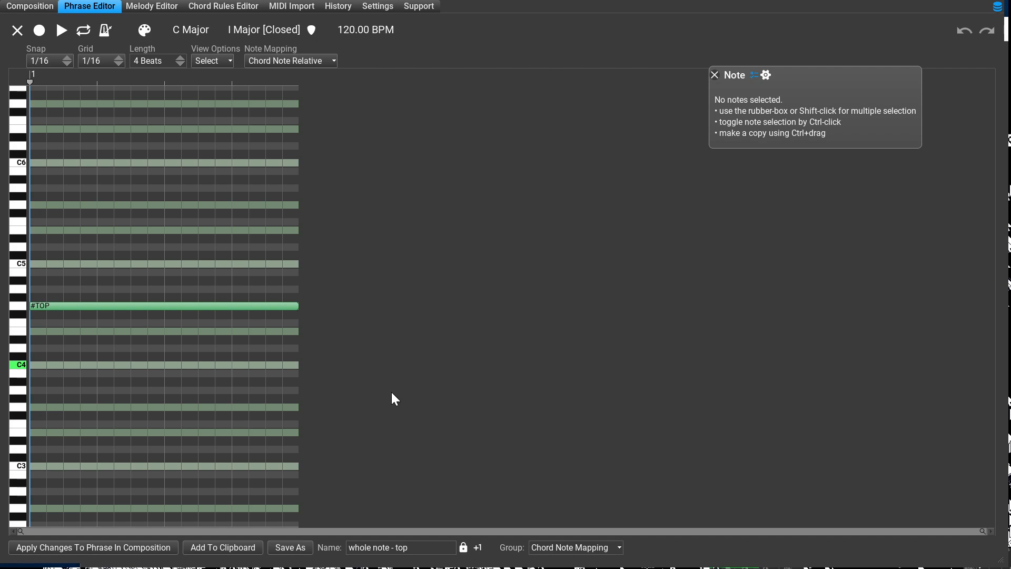
pyautogui.hotkey('ctrl', 'a')
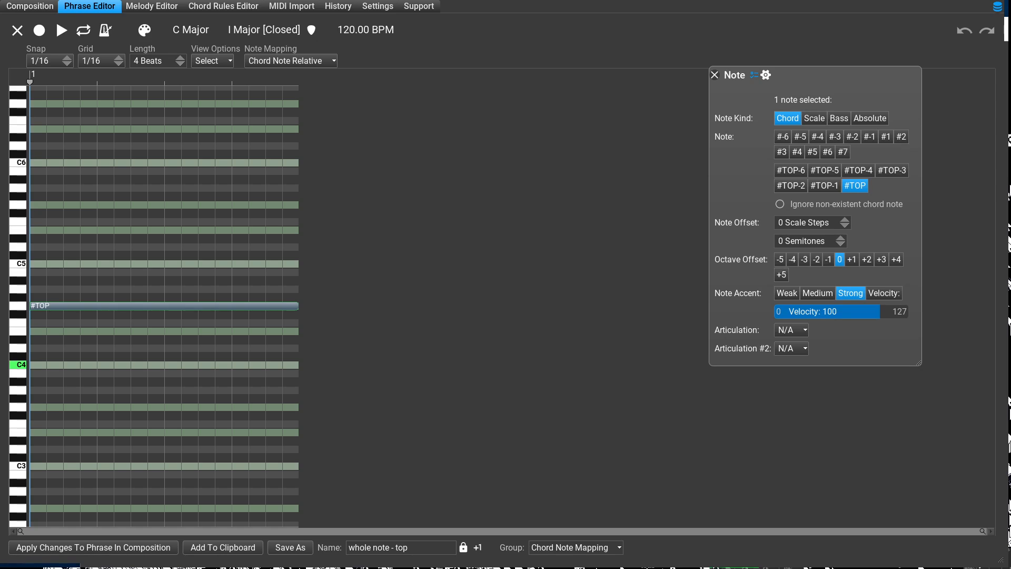
pyautogui.click(781, 152)
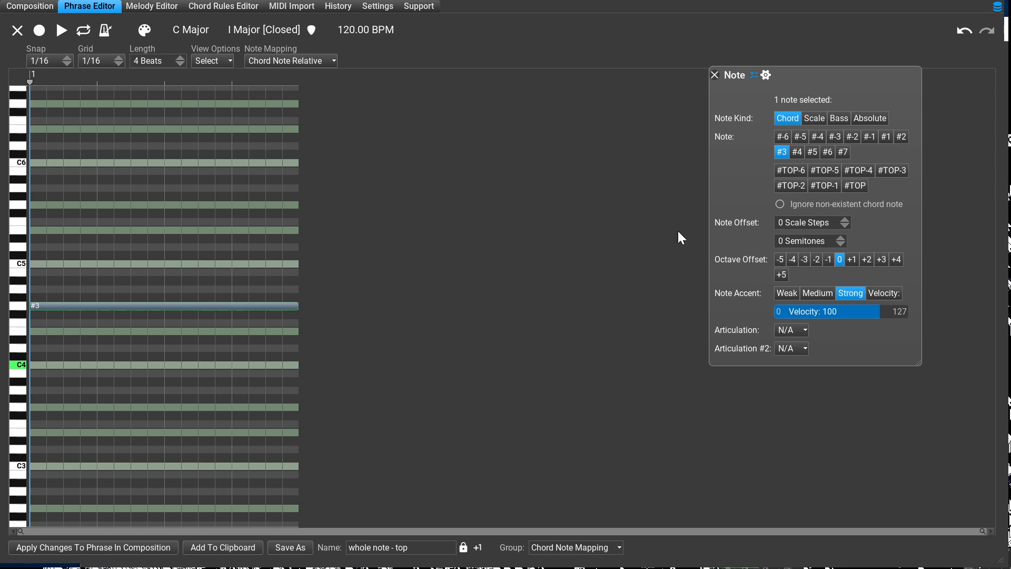
pyautogui.click(854, 186)
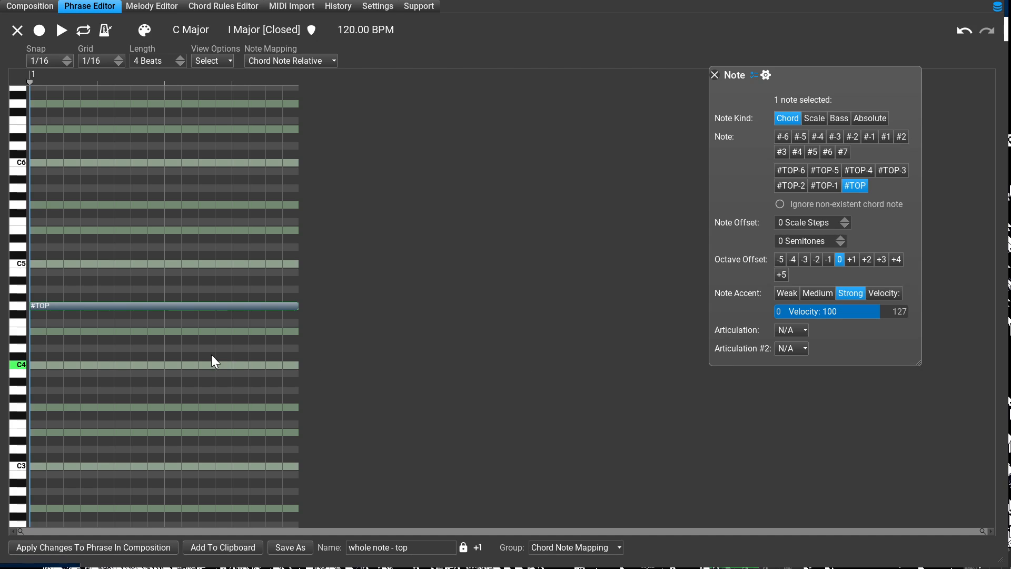
pyautogui.click(37, 7)
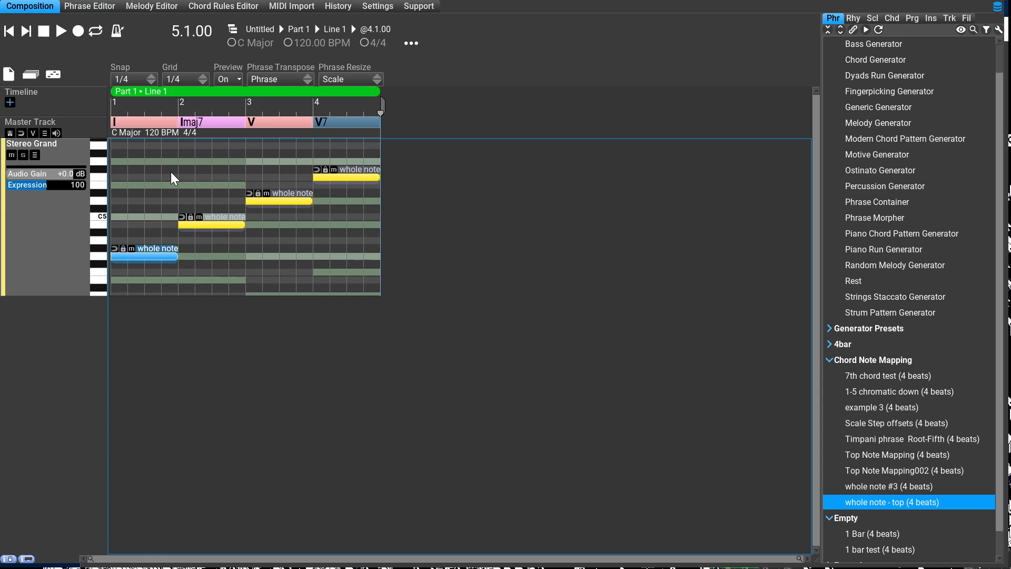
# Reopen the phrase in the Phrase Editor and draw a four-beat chord note #1 on C4 below the #TOP note
pyautogui.click(115, 10)
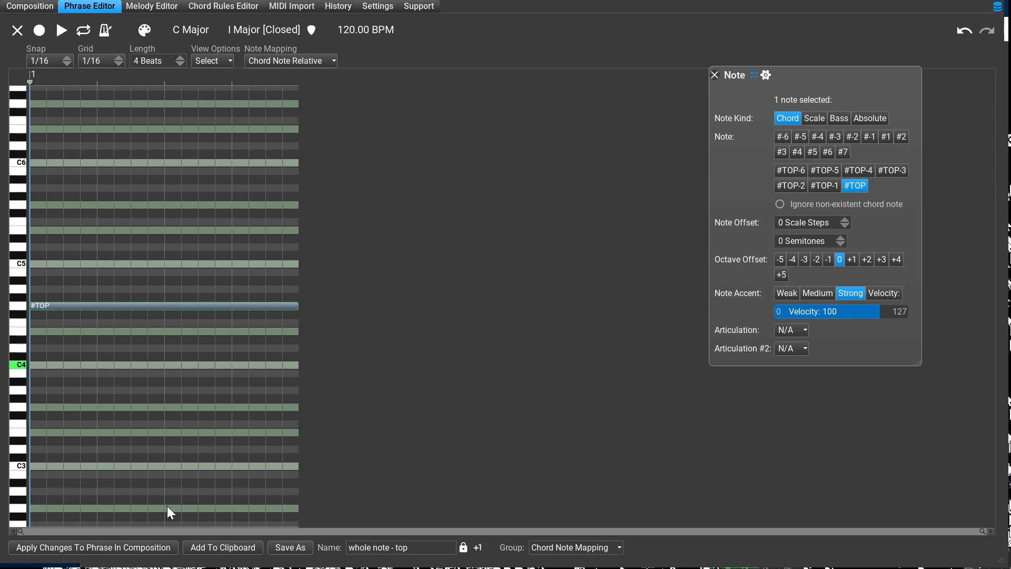
pyautogui.click(44, 551)
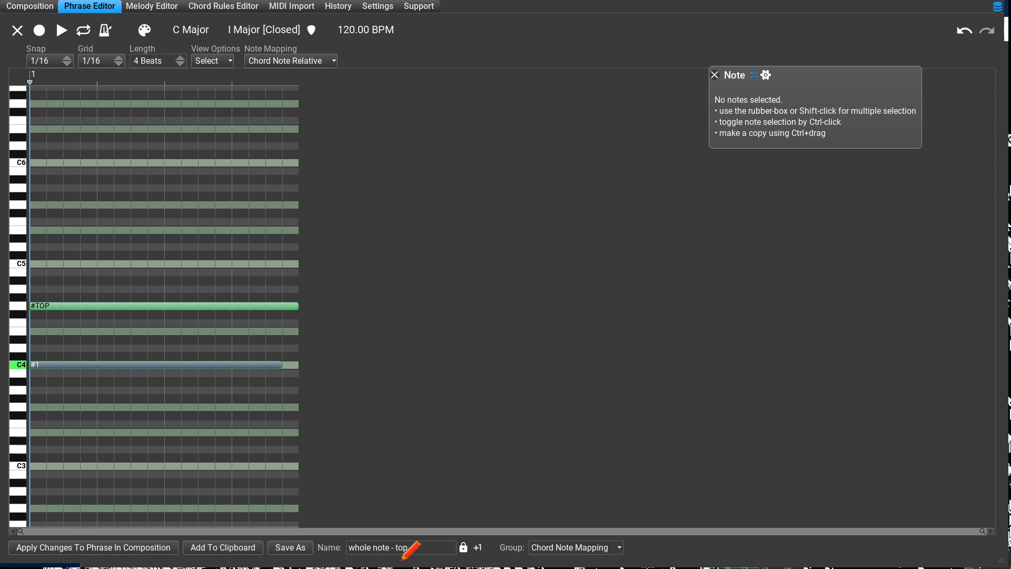
pyautogui.moveTo(436, 558); pyautogui.dragTo(431, 551)
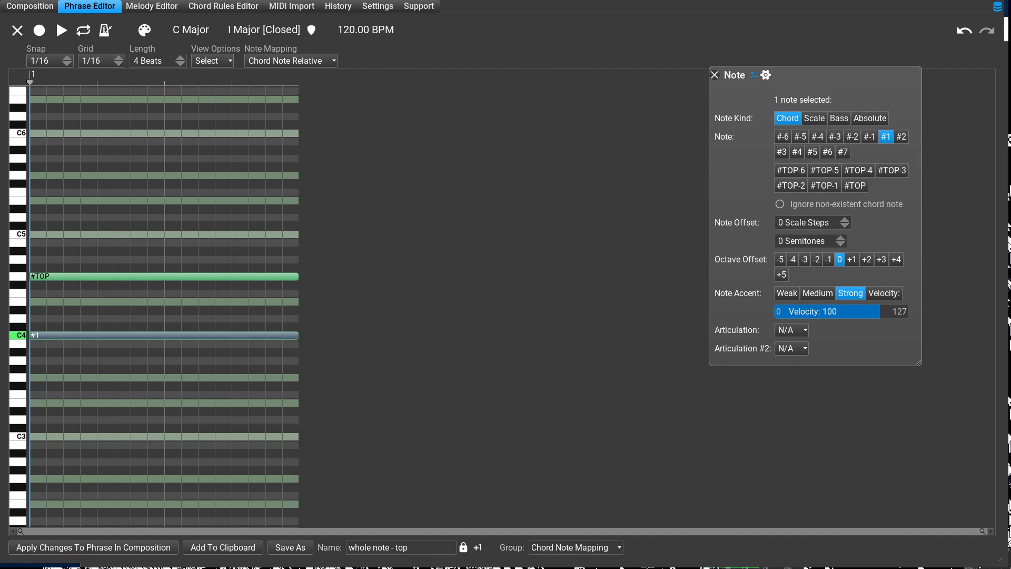